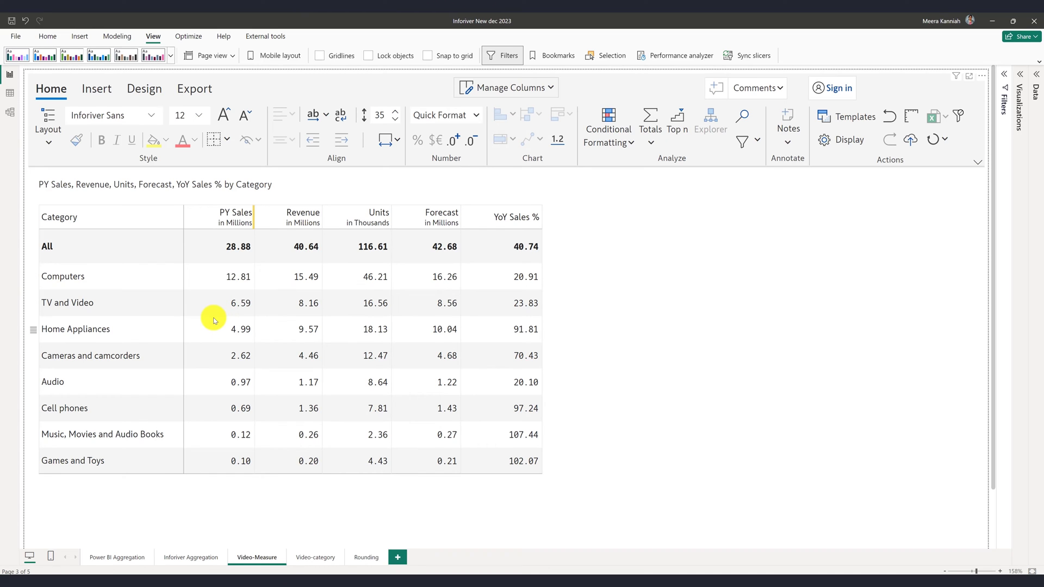
# In the aggregation settings, total PY Sales and Revenue as Sum.
pyautogui.click(99, 89)
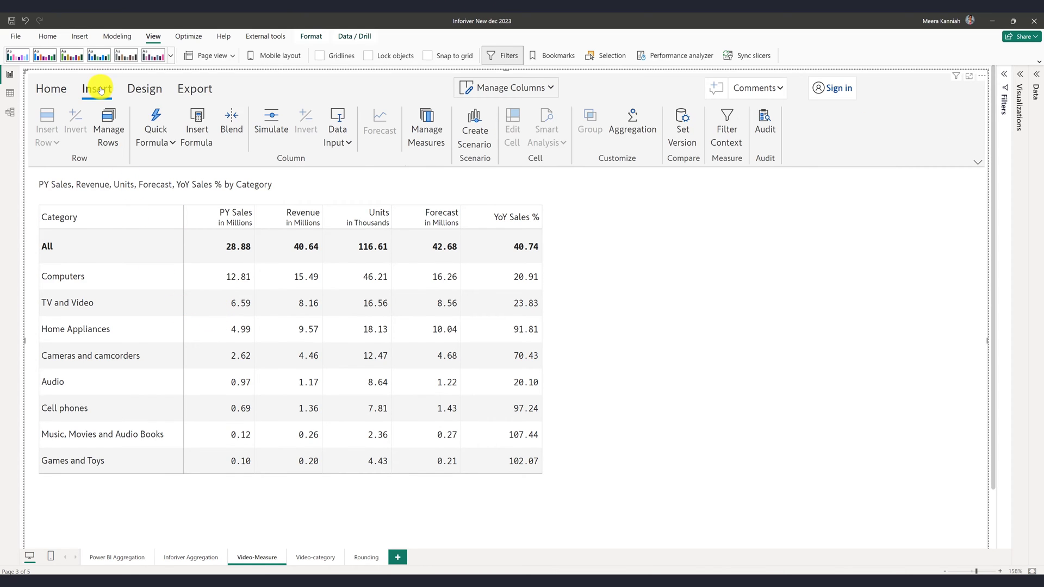
pyautogui.click(632, 129)
pyautogui.moveTo(536, 217); pyautogui.dragTo(747, 204)
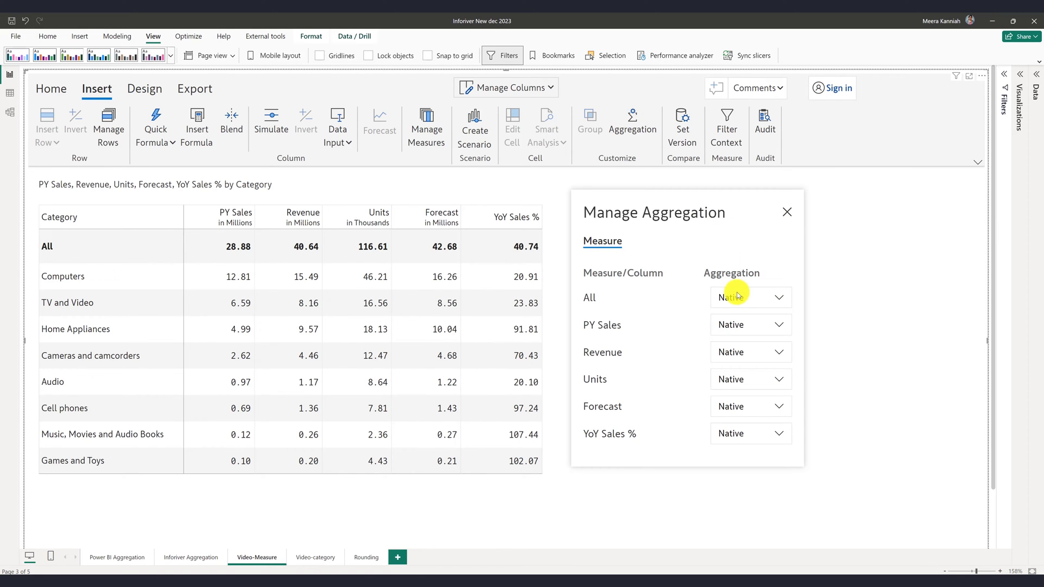
pyautogui.click(746, 323)
pyautogui.click(728, 369)
pyautogui.click(738, 352)
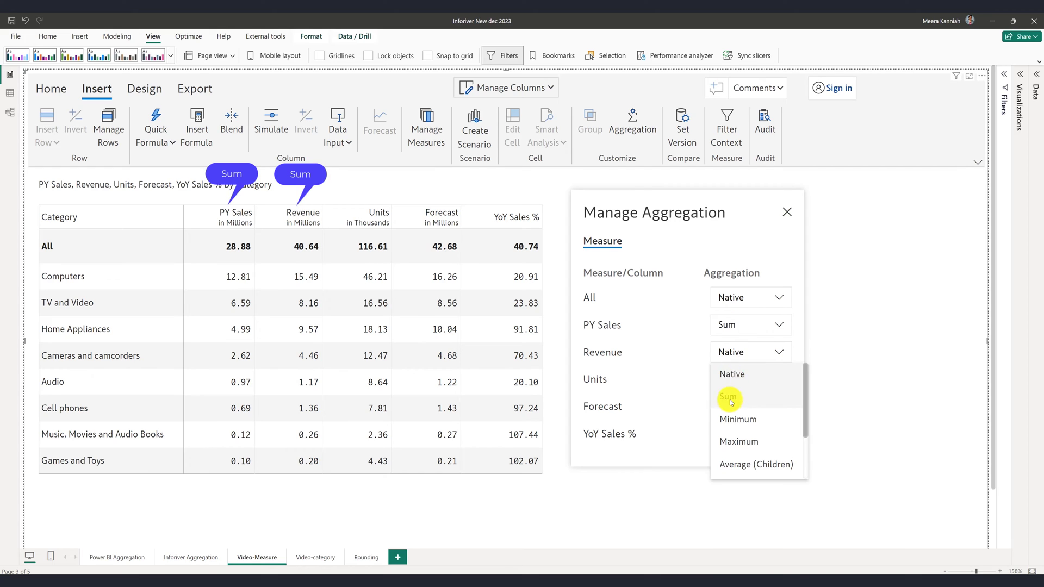
pyautogui.click(731, 402)
# Total Units as Average (Children) and Forecast as Maximum, then go to the Video-category page.
pyautogui.click(750, 379)
pyautogui.click(755, 489)
pyautogui.click(749, 407)
pyautogui.click(740, 495)
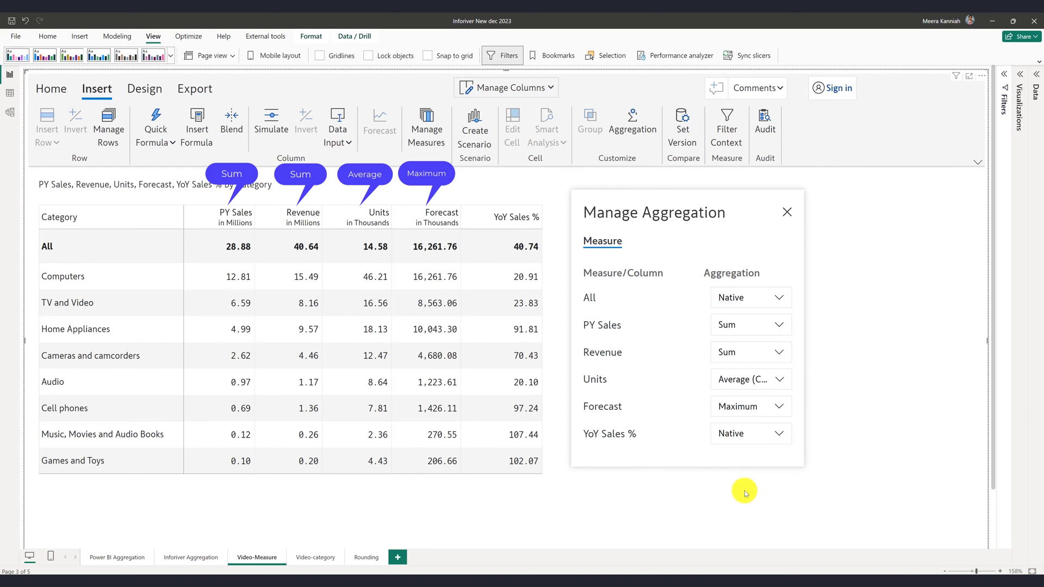
pyautogui.click(786, 213)
pyautogui.click(315, 557)
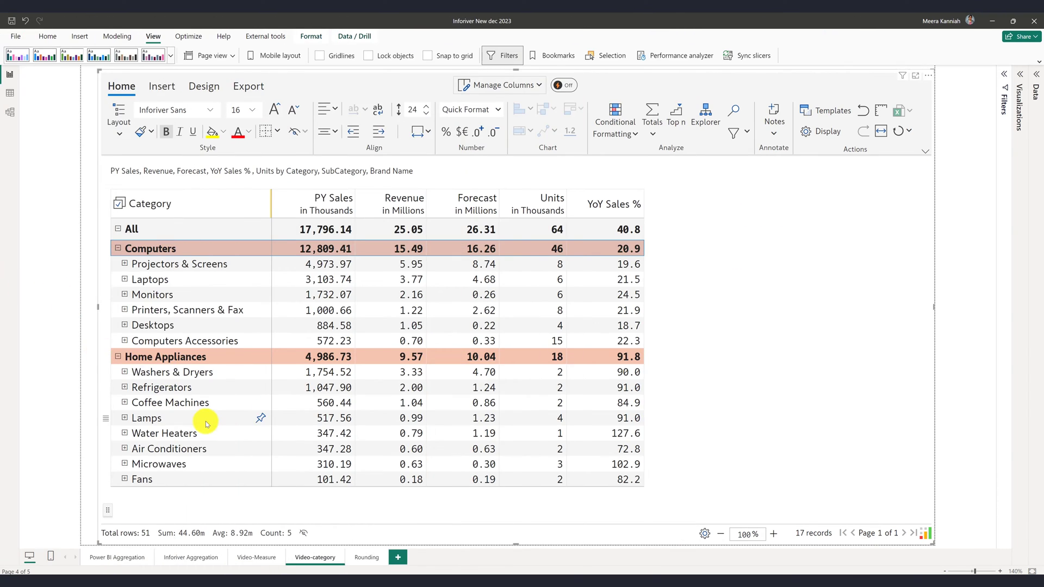
# Make the Home Appliances row total as its subcategories' maximum.
pyautogui.click(217, 358)
pyautogui.click(106, 357)
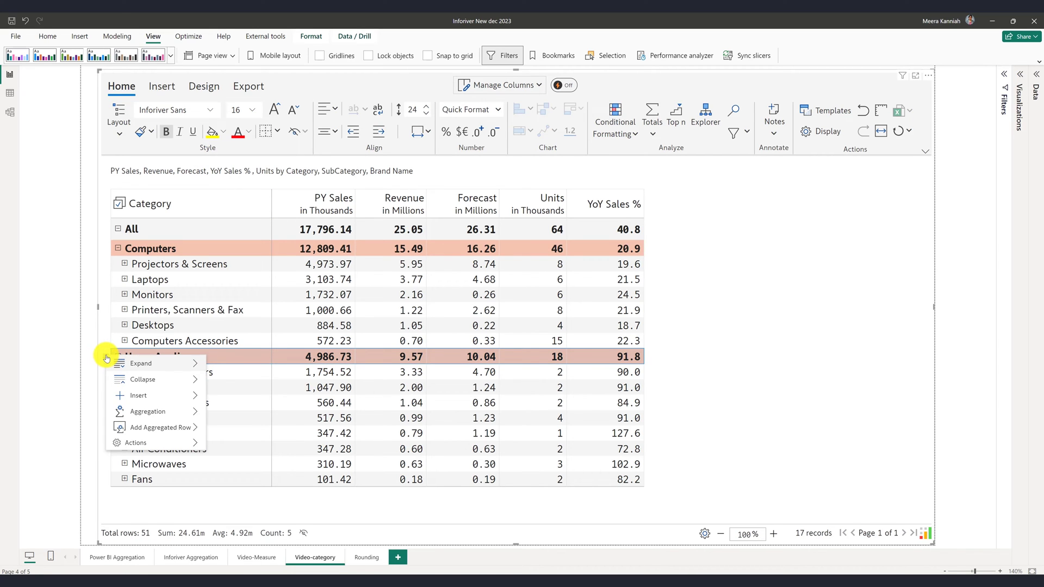
pyautogui.moveTo(147, 411)
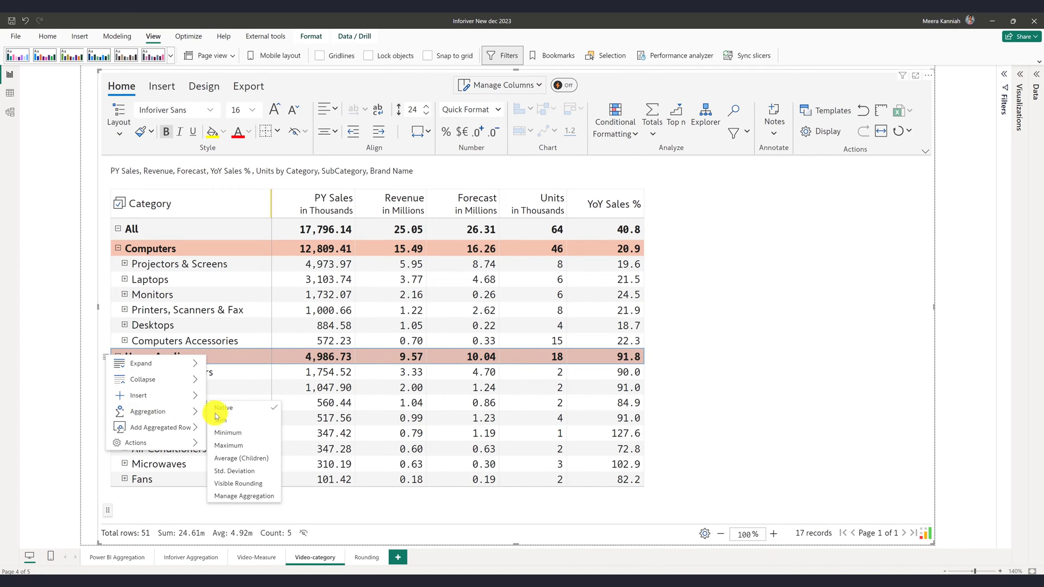
pyautogui.click(232, 446)
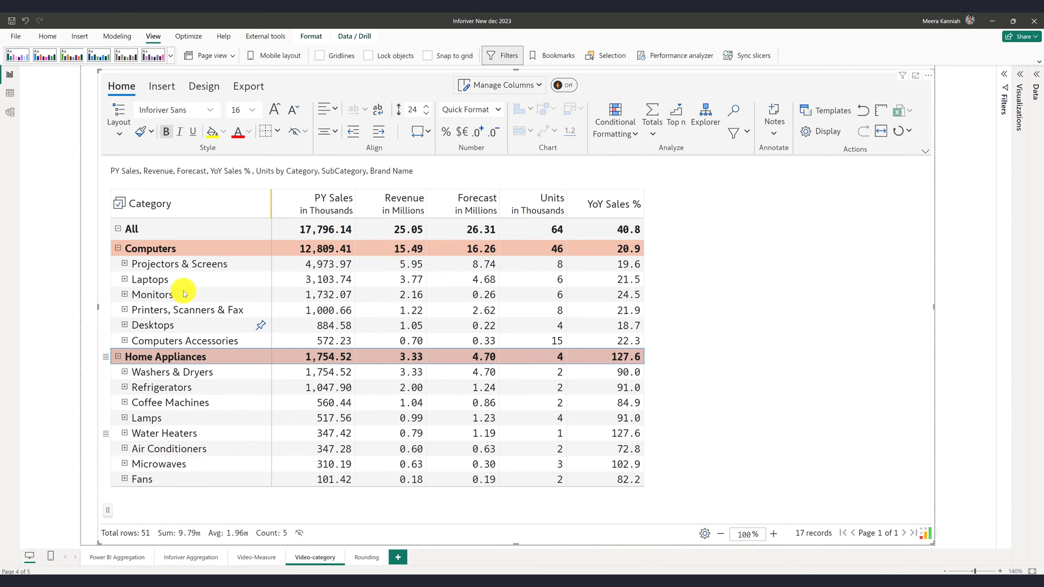
# Make the Computers row total as its subcategories' minimum.
pyautogui.click(167, 250)
pyautogui.click(106, 250)
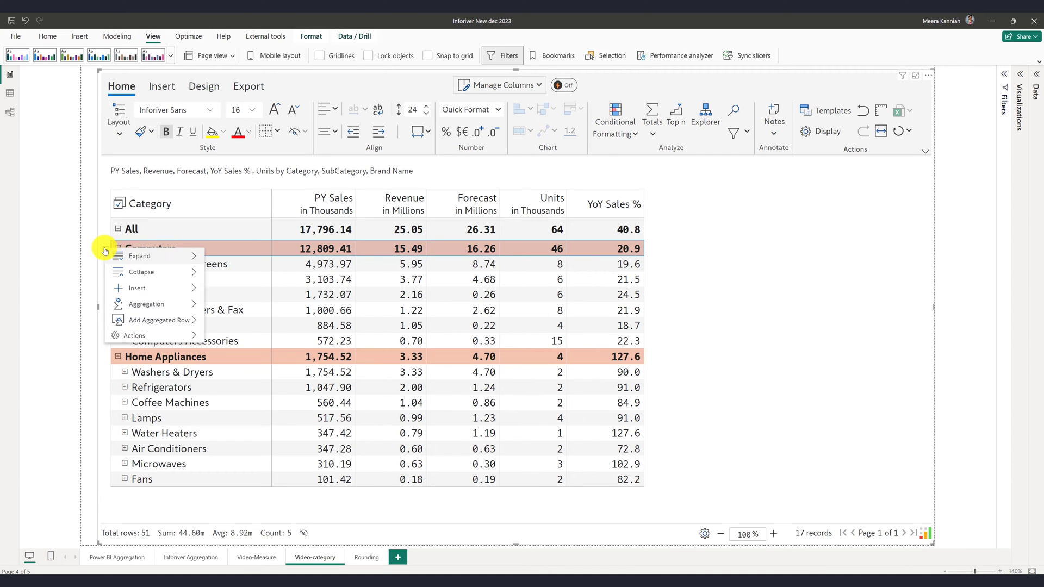
pyautogui.moveTo(160, 303)
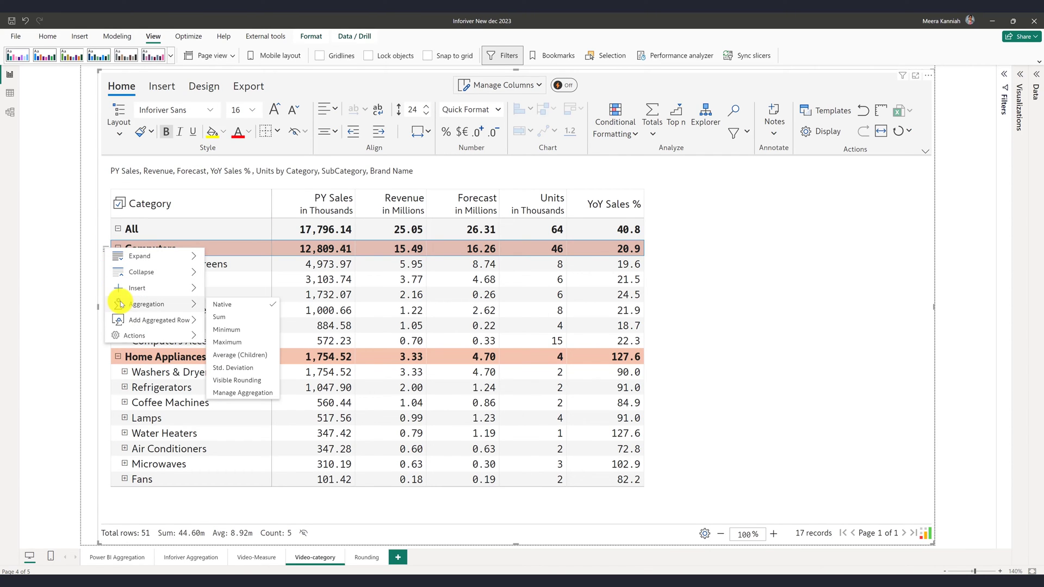
pyautogui.click(225, 333)
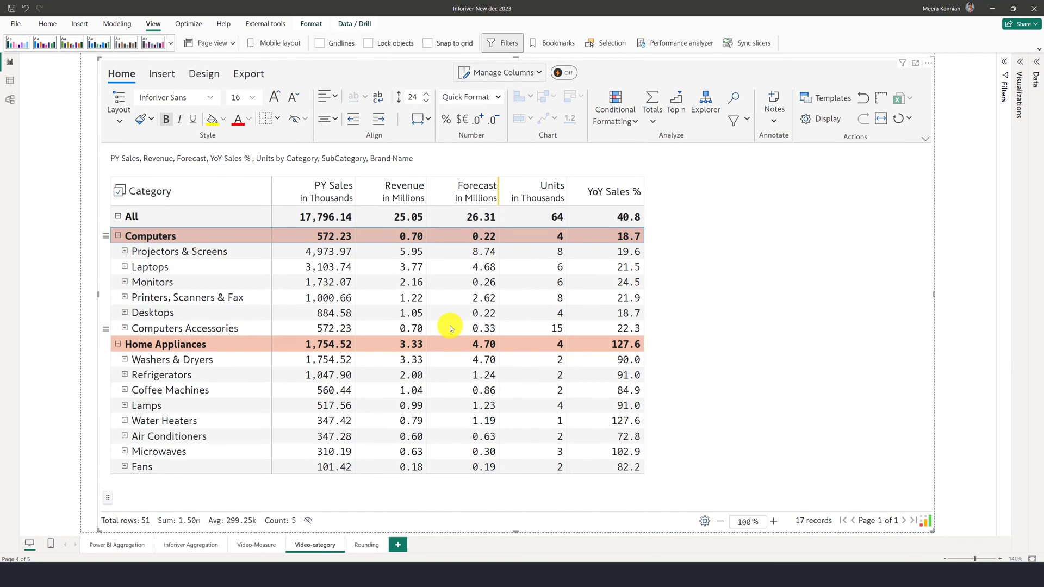
# Reset the row-level aggregation overrides in the aggregation settings and confirm.
pyautogui.click(1021, 63)
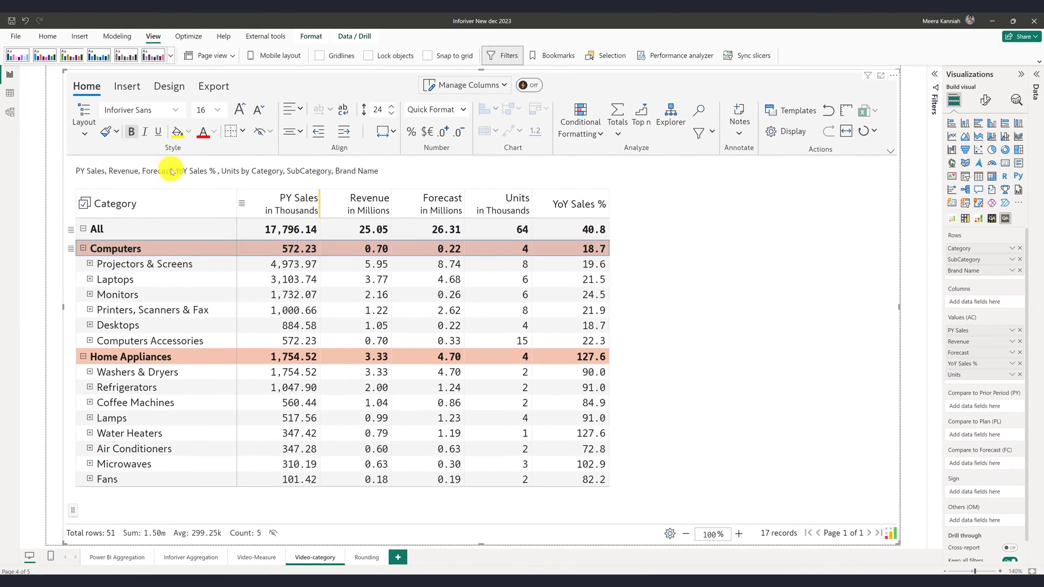
pyautogui.click(127, 85)
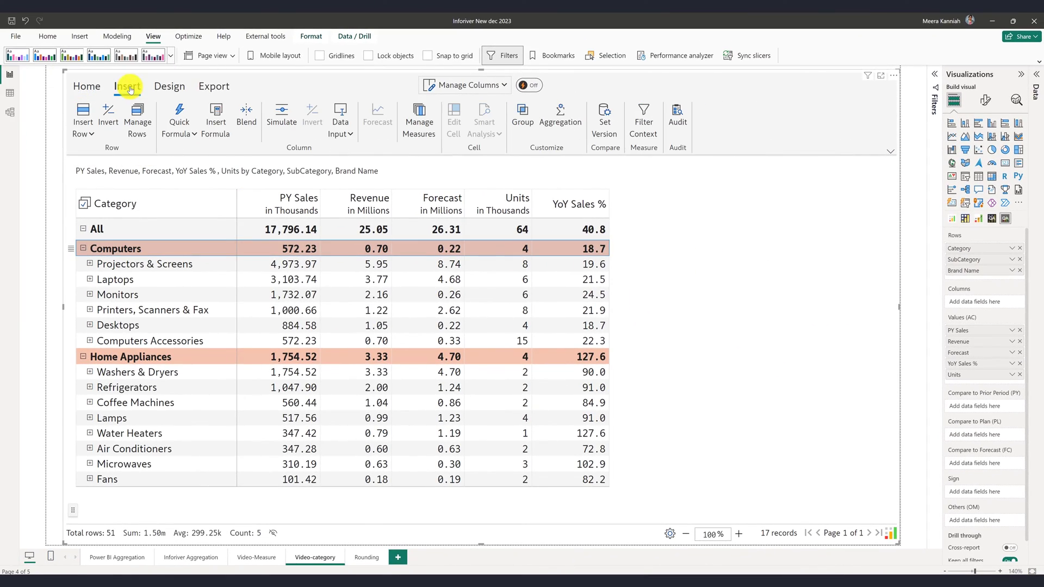
pyautogui.click(557, 116)
pyautogui.click(541, 414)
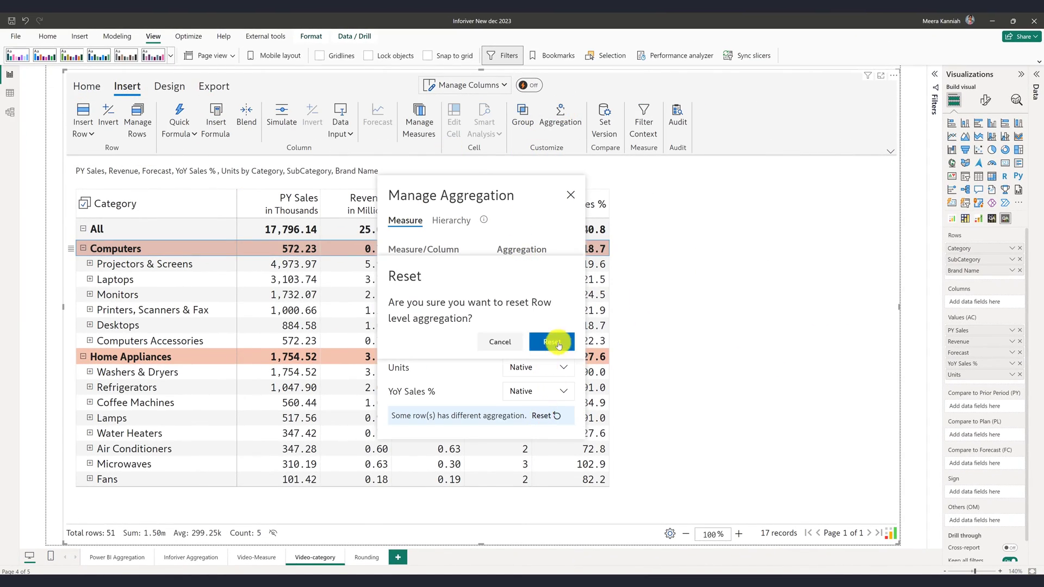
pyautogui.click(559, 341)
# Set the Category hierarchy level to aggregate as Minimum.
pyautogui.click(451, 221)
pyautogui.moveTo(466, 197); pyautogui.dragTo(720, 207)
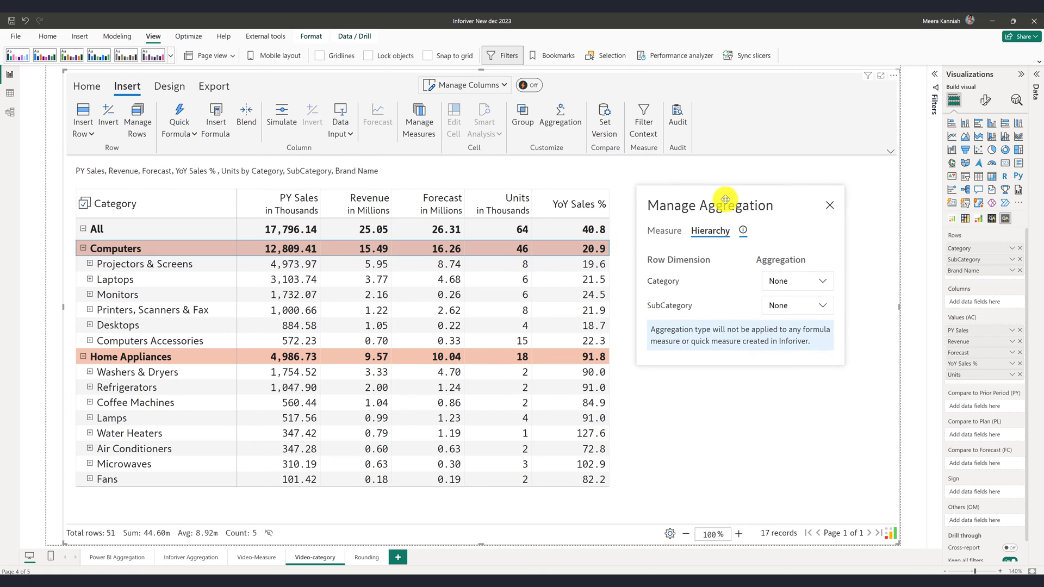
pyautogui.click(783, 287)
pyautogui.click(777, 341)
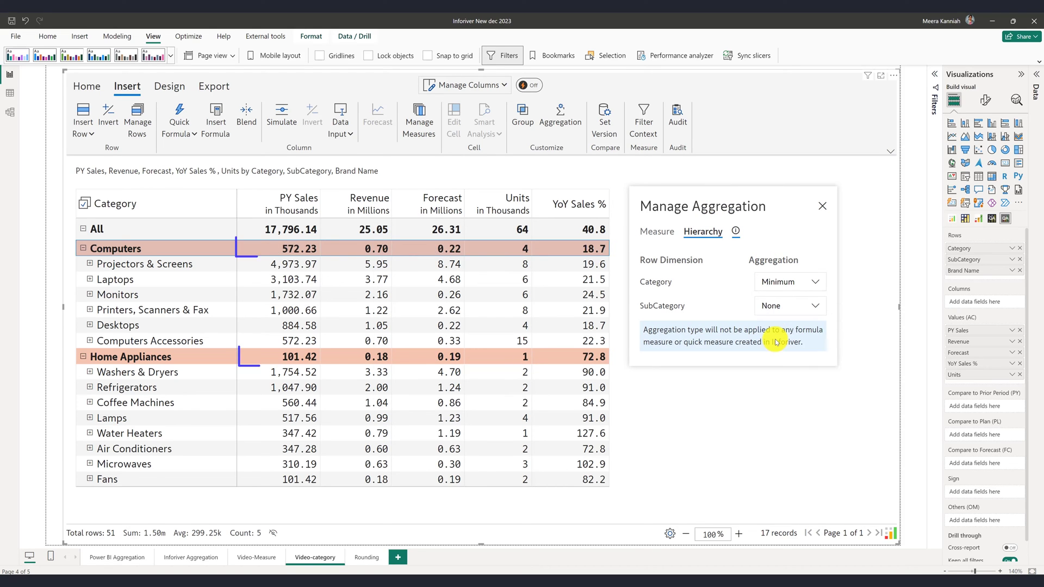
pyautogui.click(823, 208)
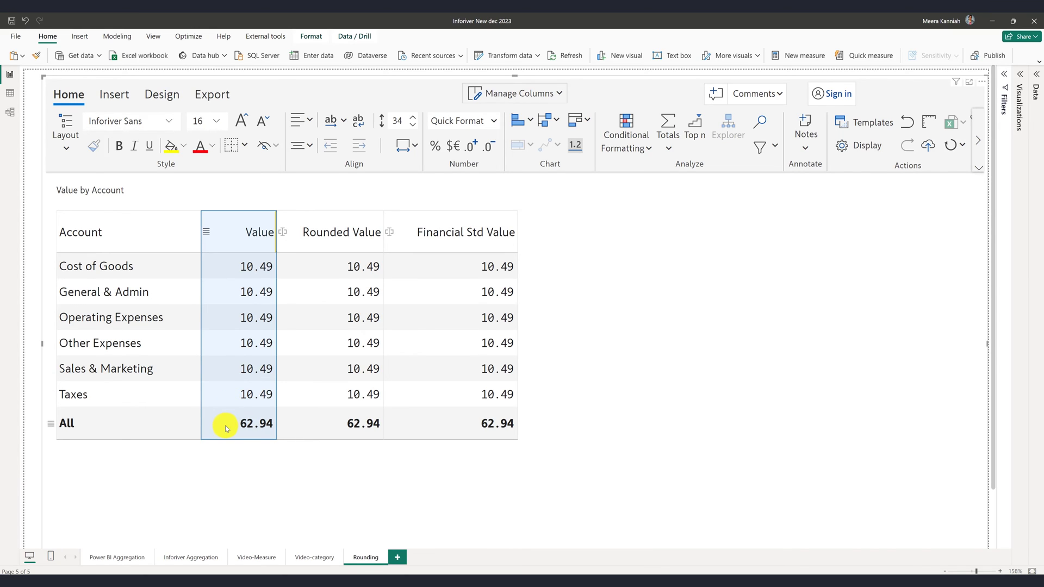
# Reduce the Rounded Value column to zero decimals, giving an All total of 63.
pyautogui.click(226, 425)
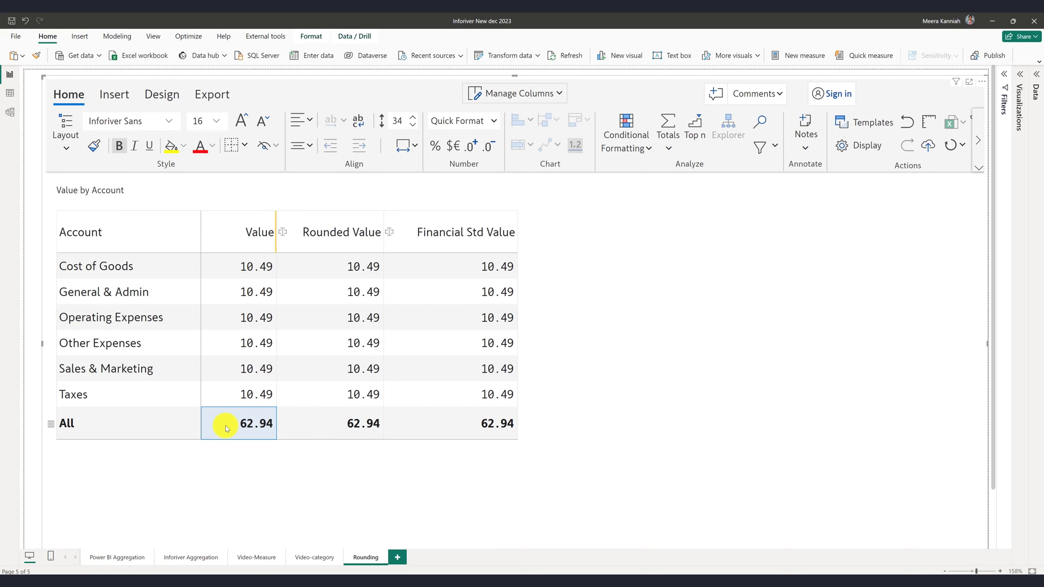
pyautogui.click(351, 232)
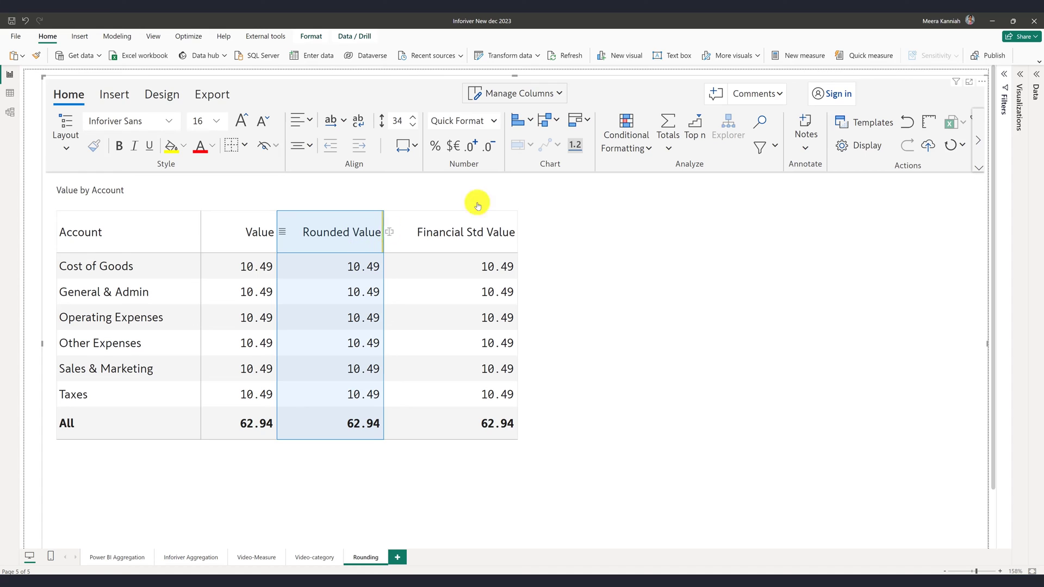
pyautogui.click(488, 146)
pyautogui.click(488, 145)
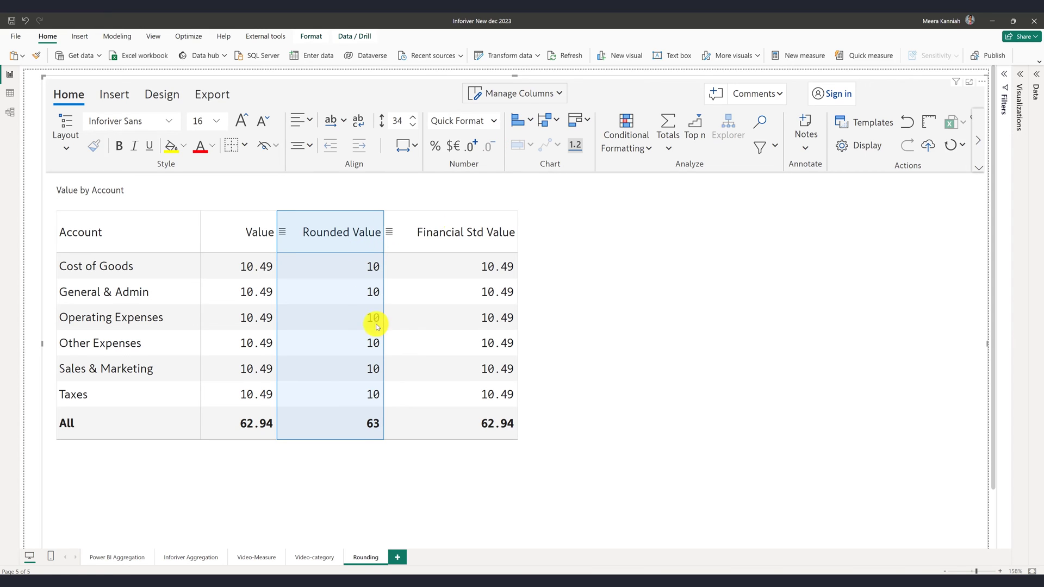
pyautogui.click(342, 426)
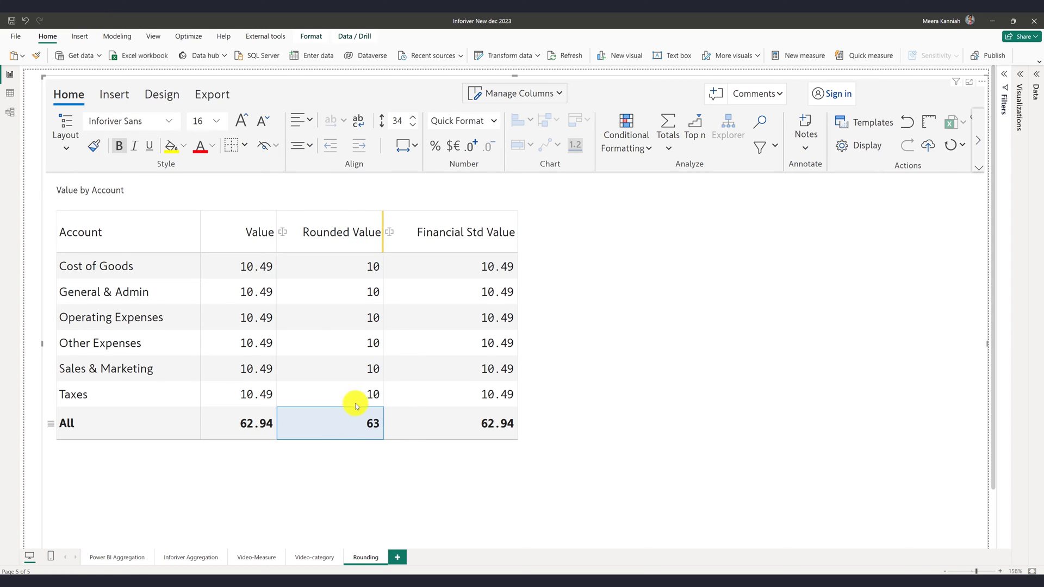
# Reduce the Financial Std Value column to zero decimals.
pyautogui.click(472, 246)
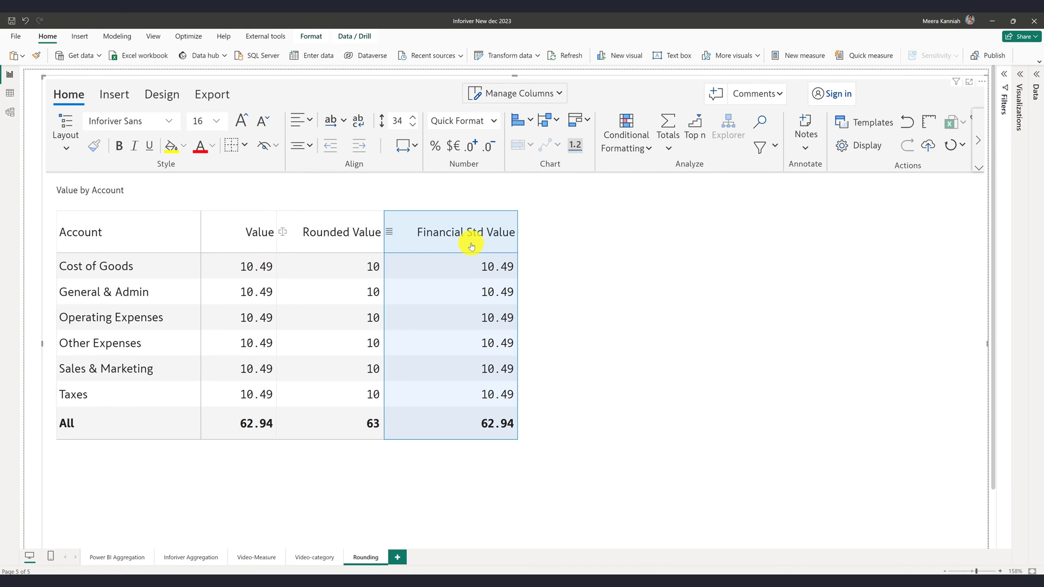
pyautogui.click(490, 148)
pyautogui.click(491, 150)
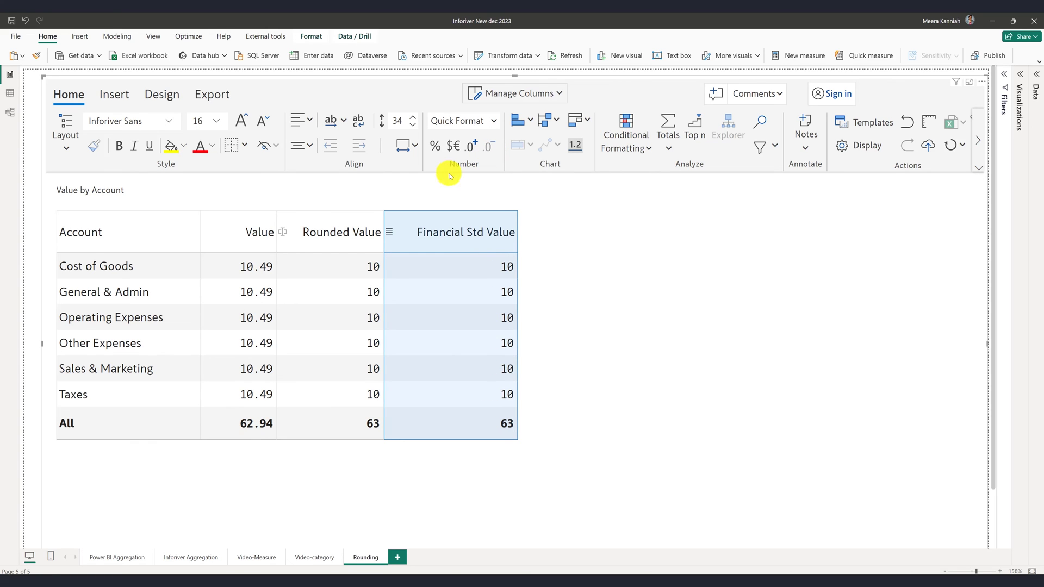
# Set Financial Std Value aggregation to Visible Rounding so its All total shows 60.
pyautogui.click(114, 95)
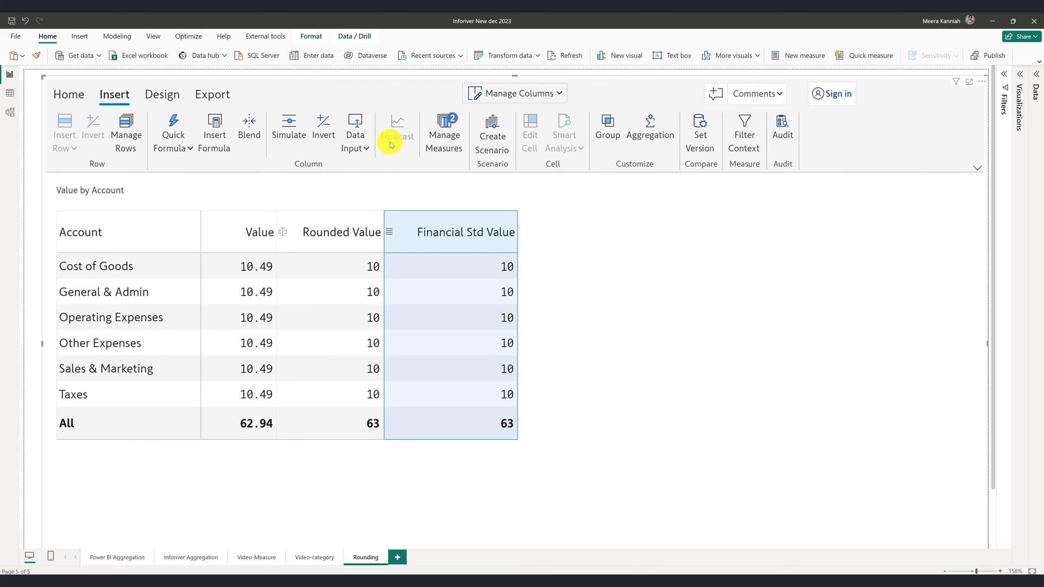
pyautogui.click(650, 130)
pyautogui.moveTo(551, 271); pyautogui.dragTo(682, 235)
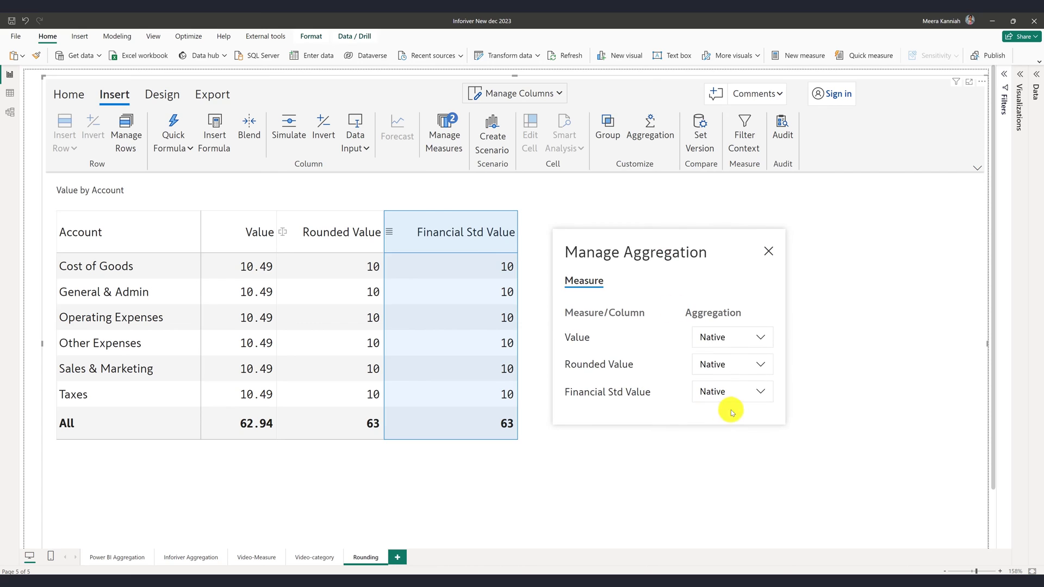
pyautogui.click(739, 392)
pyautogui.scroll(-3, 741, 482)
pyautogui.click(741, 508)
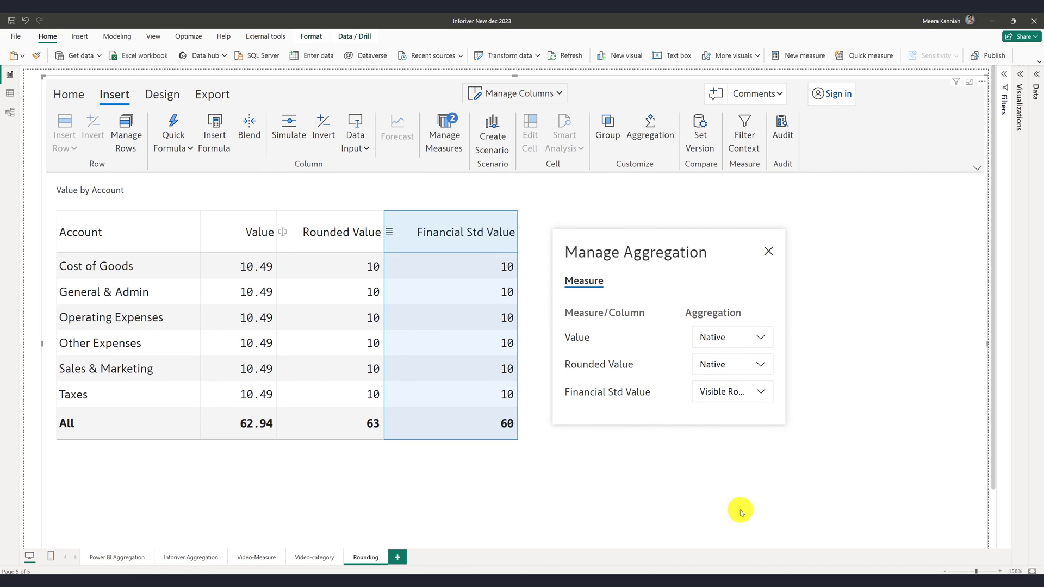
pyautogui.click(767, 254)
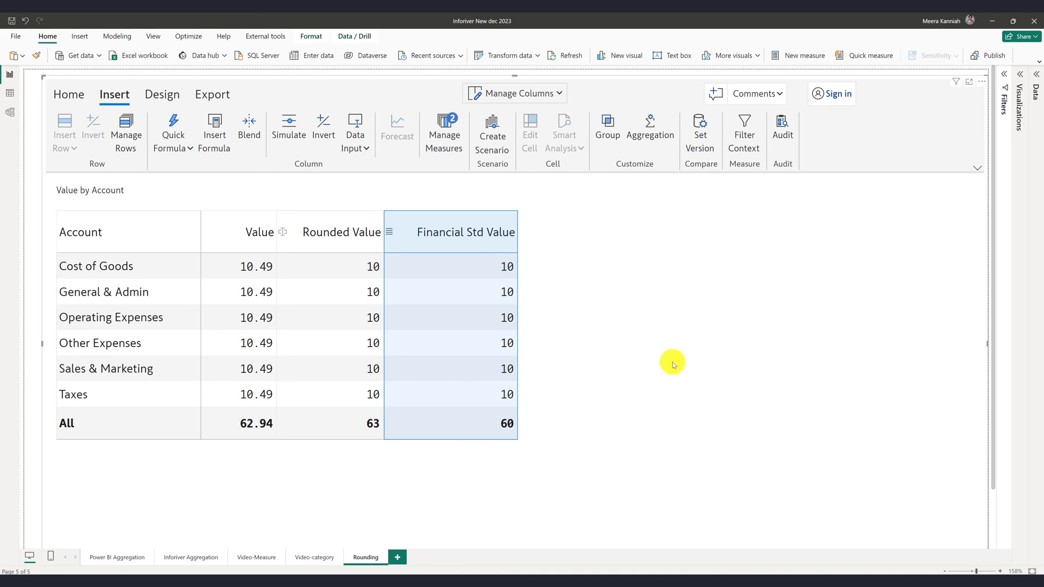
pyautogui.click(455, 425)
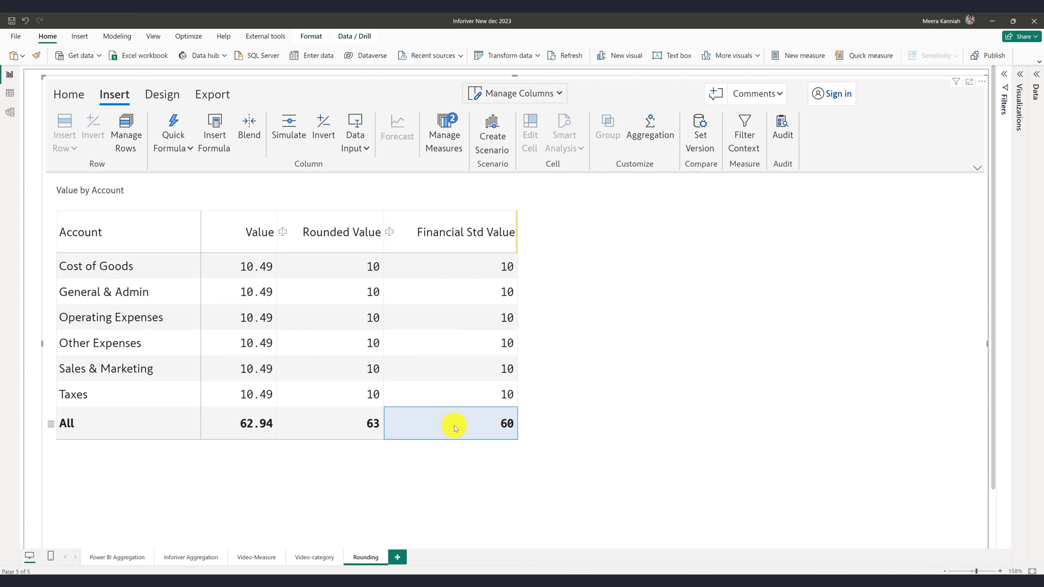